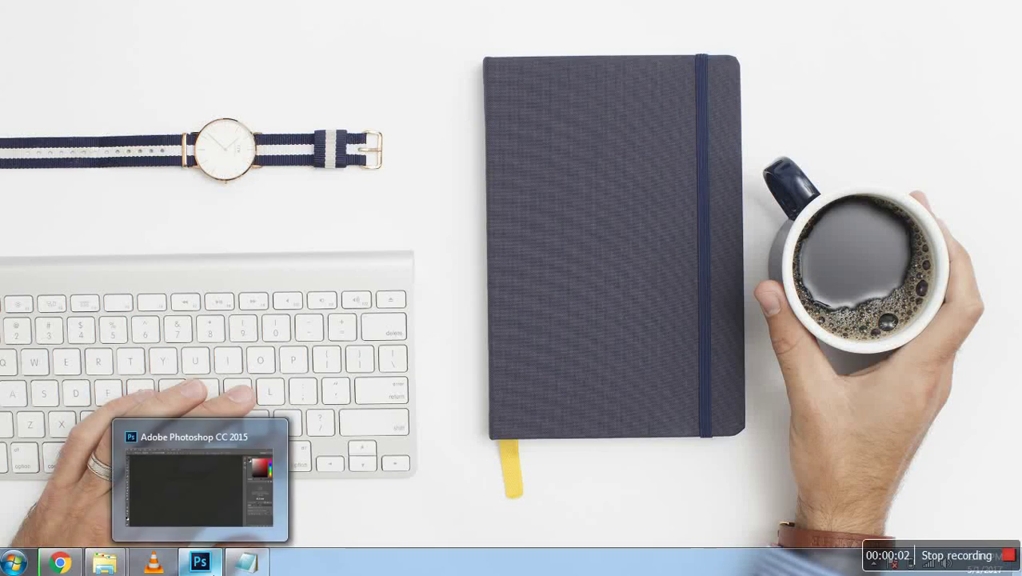
- Bring Photoshop to the front, dismiss the unsupported graphics hardware warning, and cancel the Open dialog
left_click(200, 563)
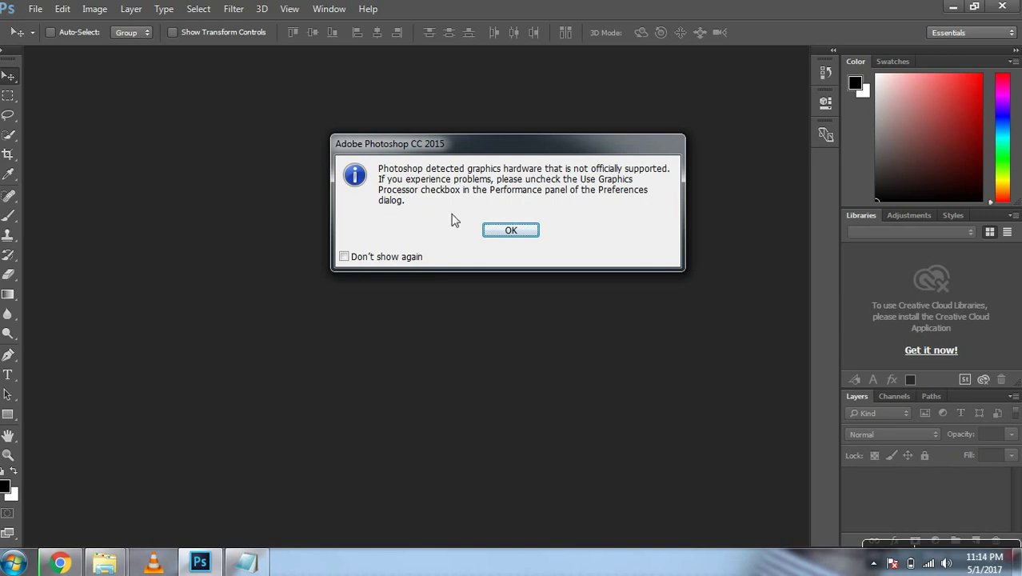
left_click(510, 234)
double_click(504, 250)
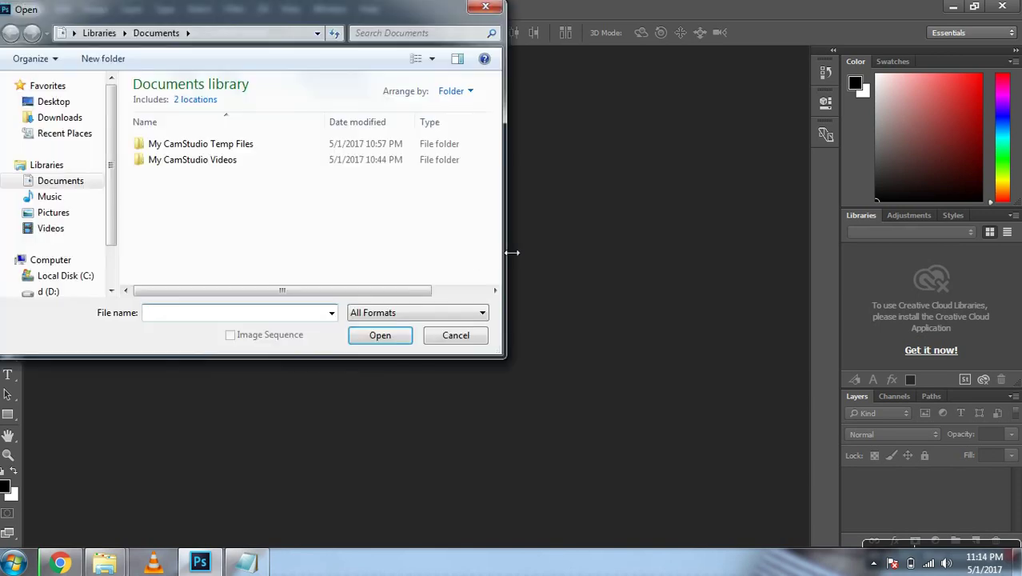
left_click(451, 336)
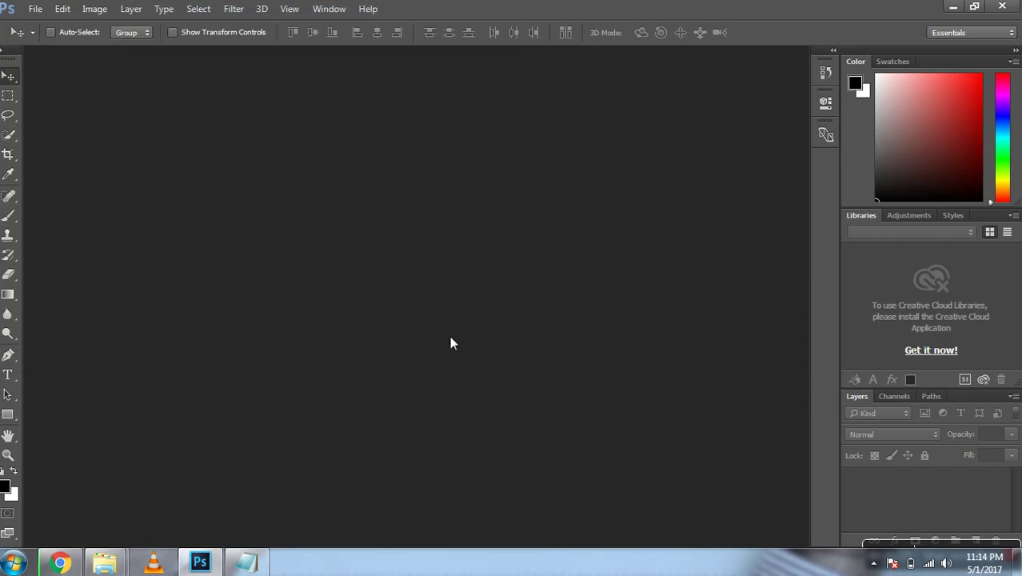
left_click(35, 10)
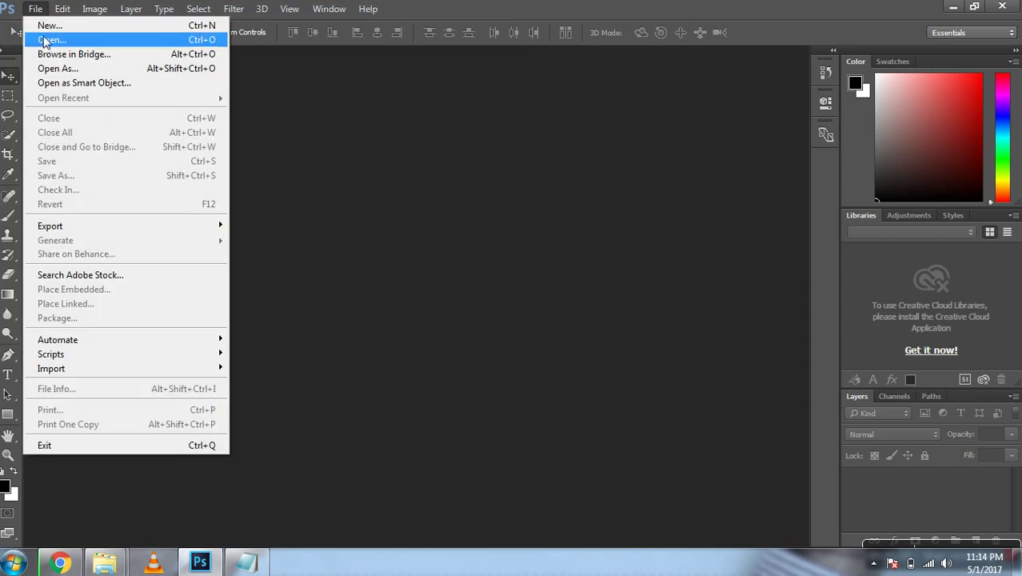
- Create a blank 1280 by 799 Untitled-1 document, then close it, triggering Photoshop's crash message
left_click(44, 30)
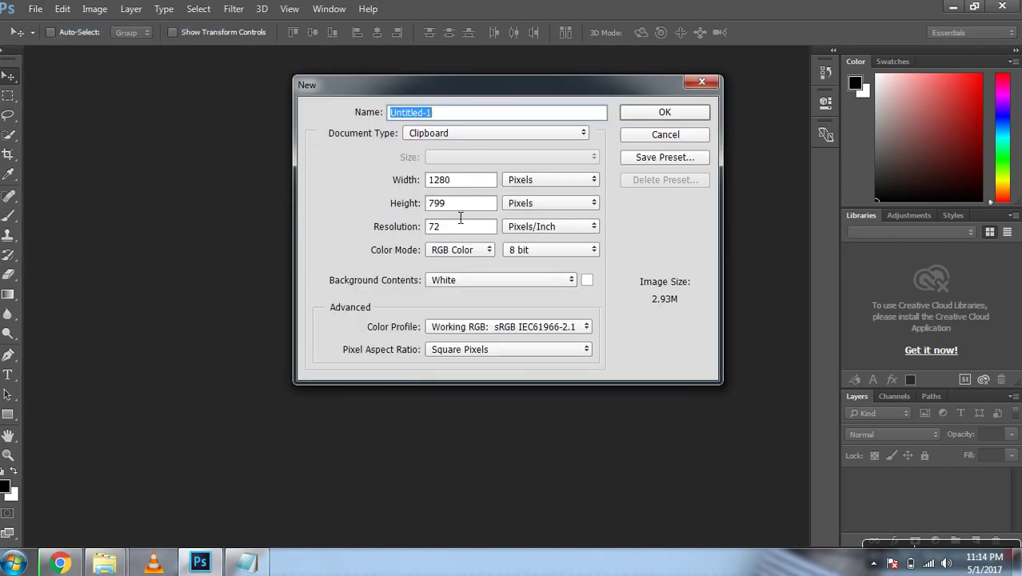
left_click(672, 115)
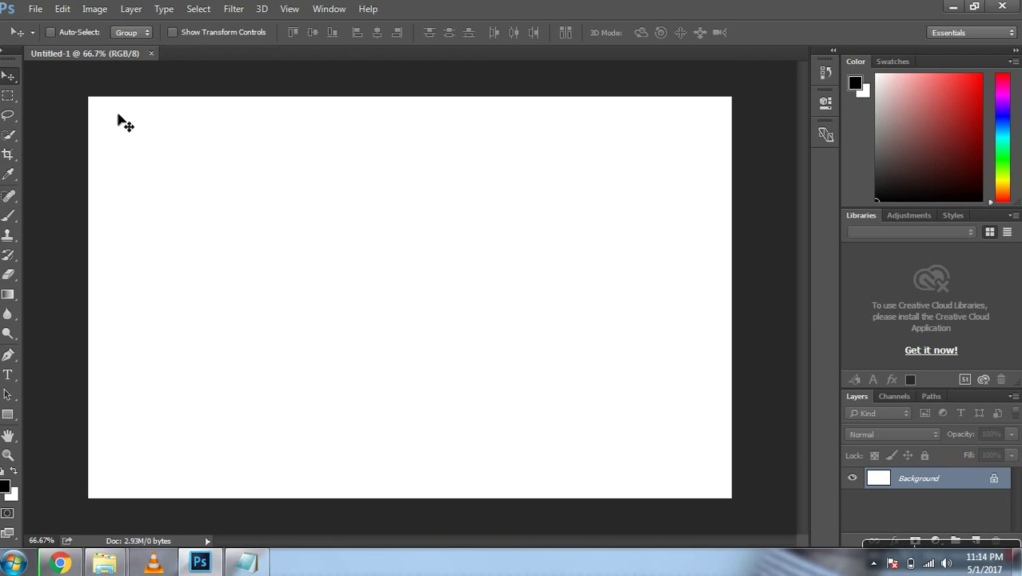
left_click(151, 54)
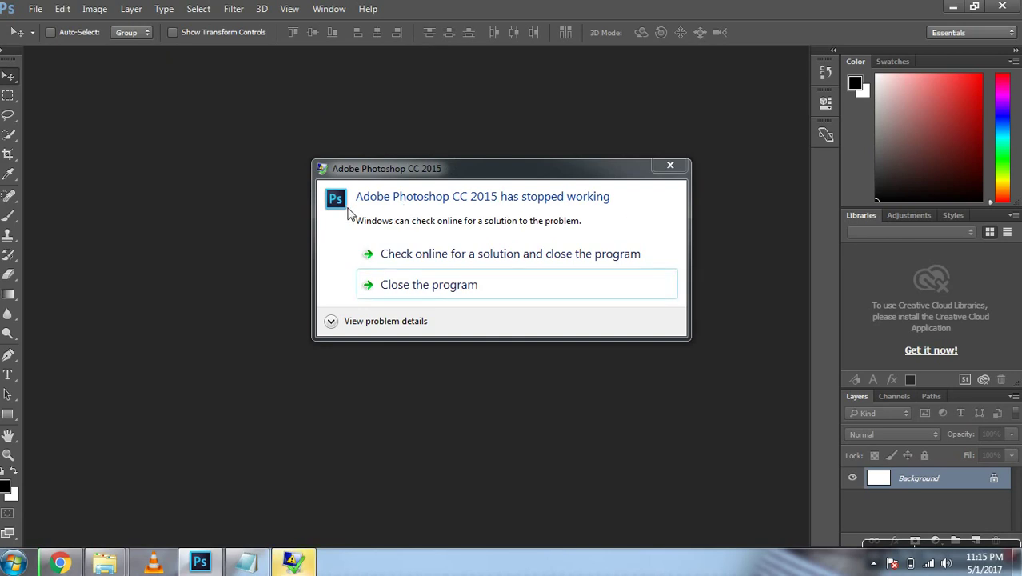
- Review the crash's problem details, close the crashed Photoshop, and relaunch it from the taskbar
left_click(362, 321)
mouse_move(673, 368)
left_mouse_down()
mouse_move(677, 404)
mouse_move(671, 368)
left_mouse_up()
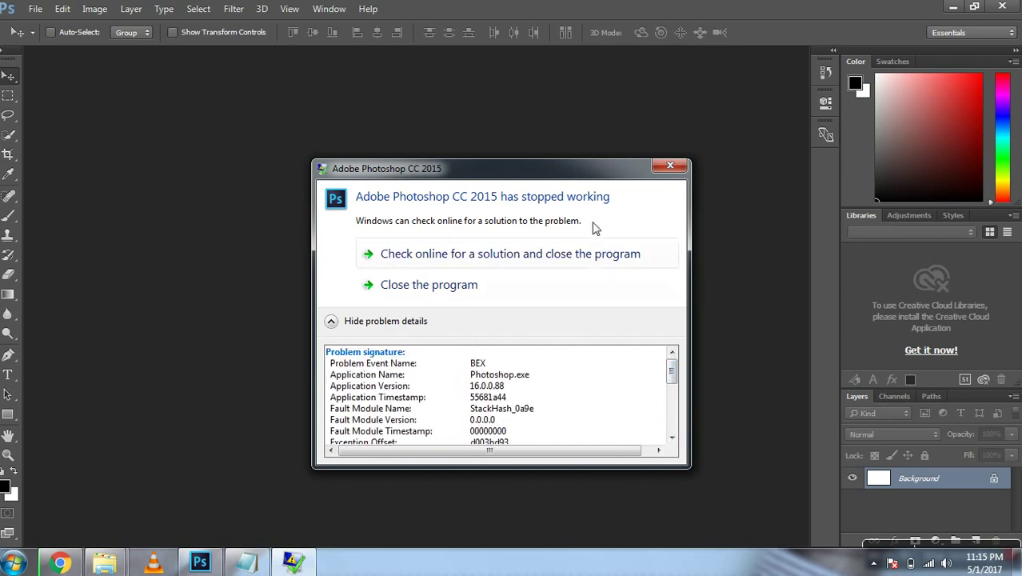
left_click(656, 171)
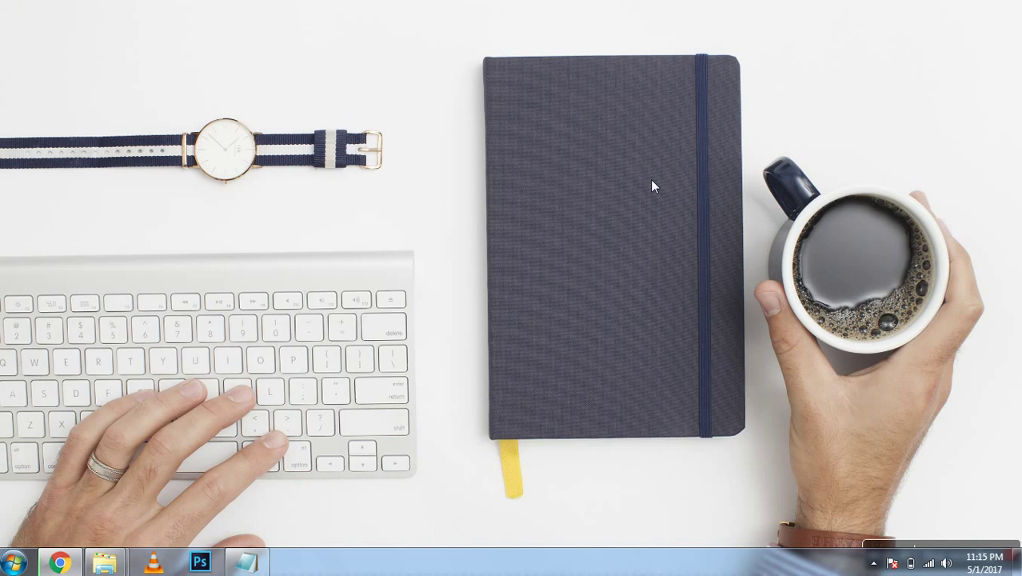
left_click(200, 562)
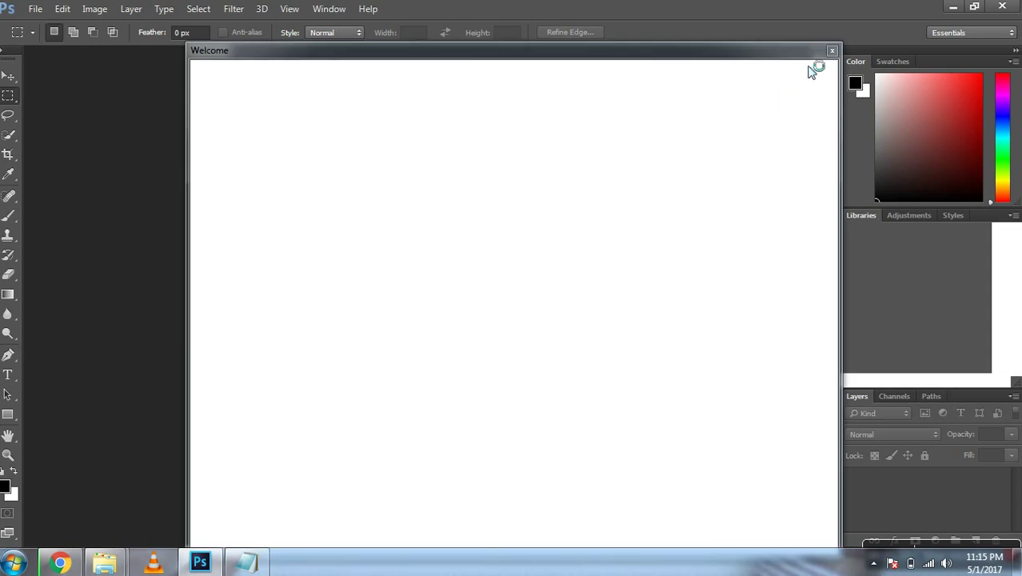
- Close the Welcome window, select the Move tool, and bring up the Edit menu
left_click(832, 50)
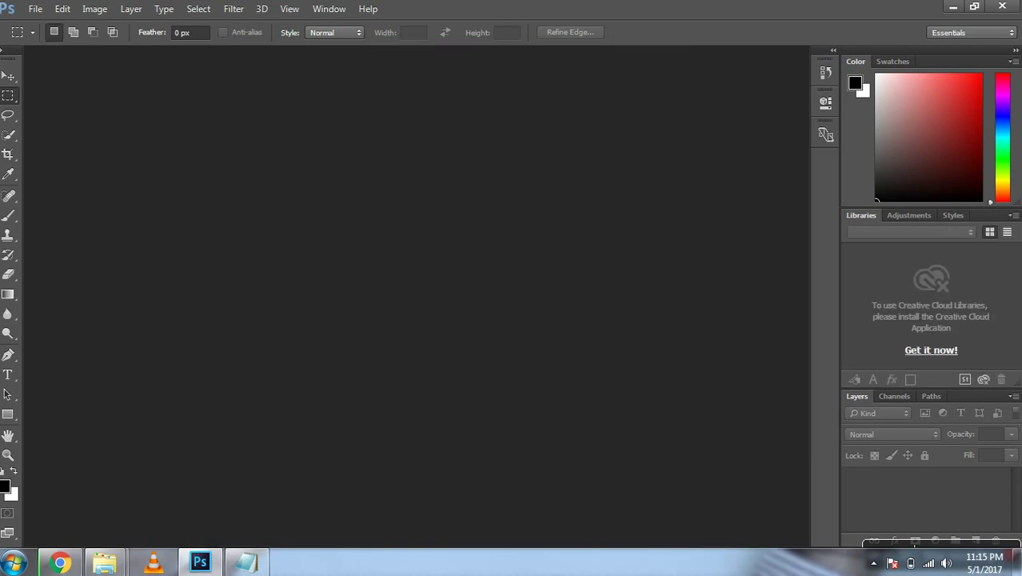
left_click(9, 77)
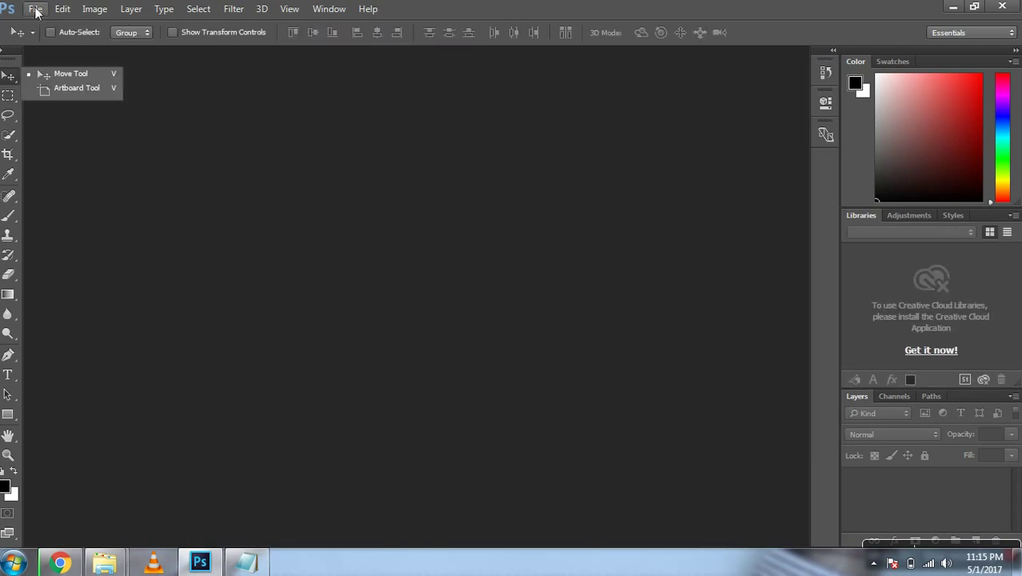
left_click(62, 9)
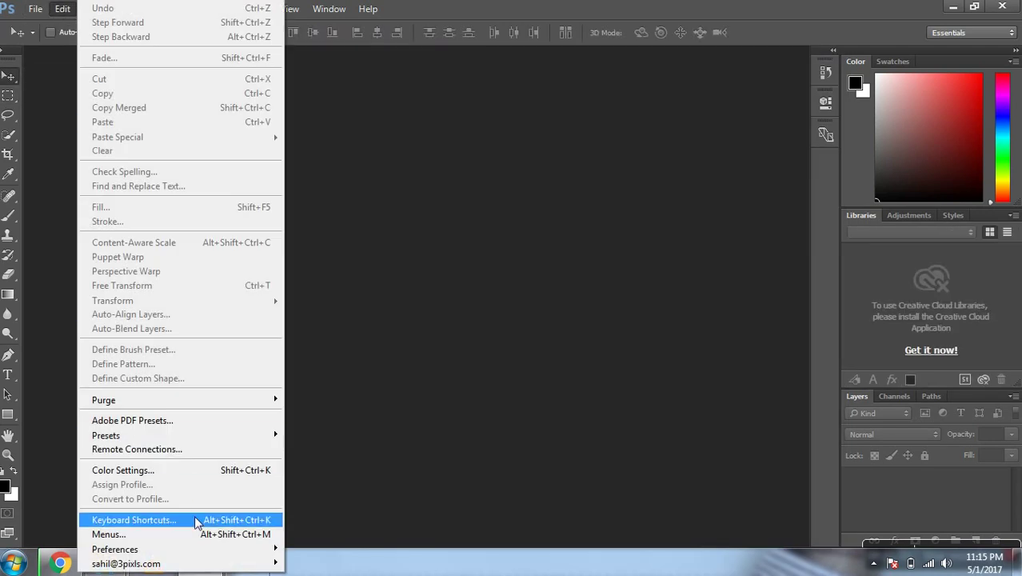
mouse_move(115, 548)
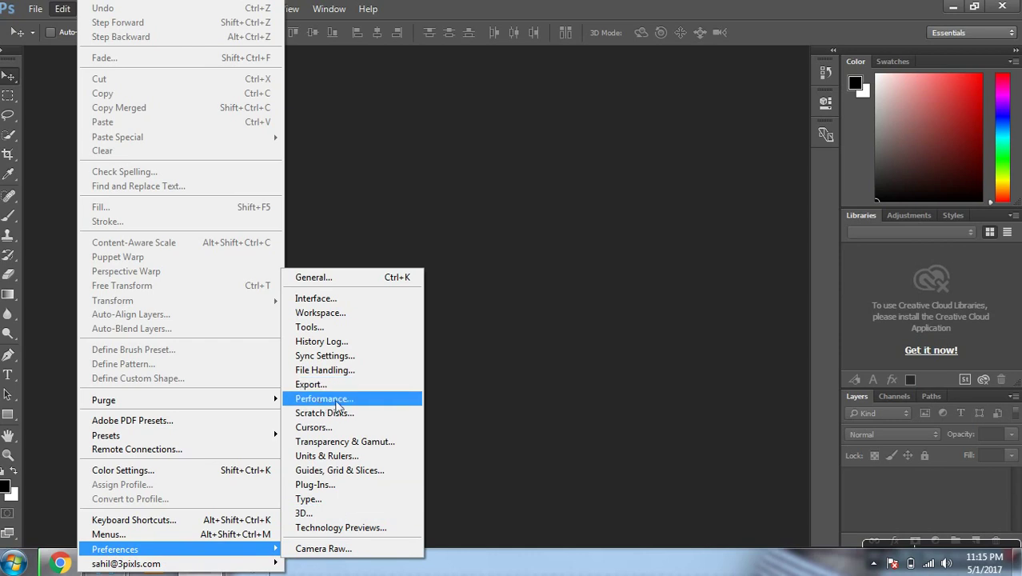
- In Performance preferences, acknowledge the hardware warning, uncheck Use Graphics Processor, and confirm with OK
left_click(336, 402)
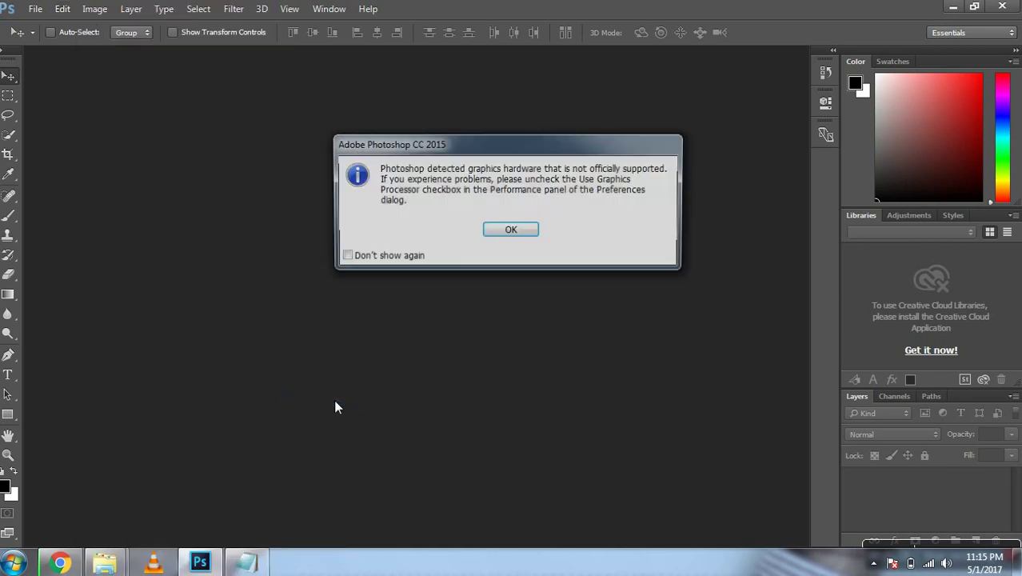
left_click(513, 236)
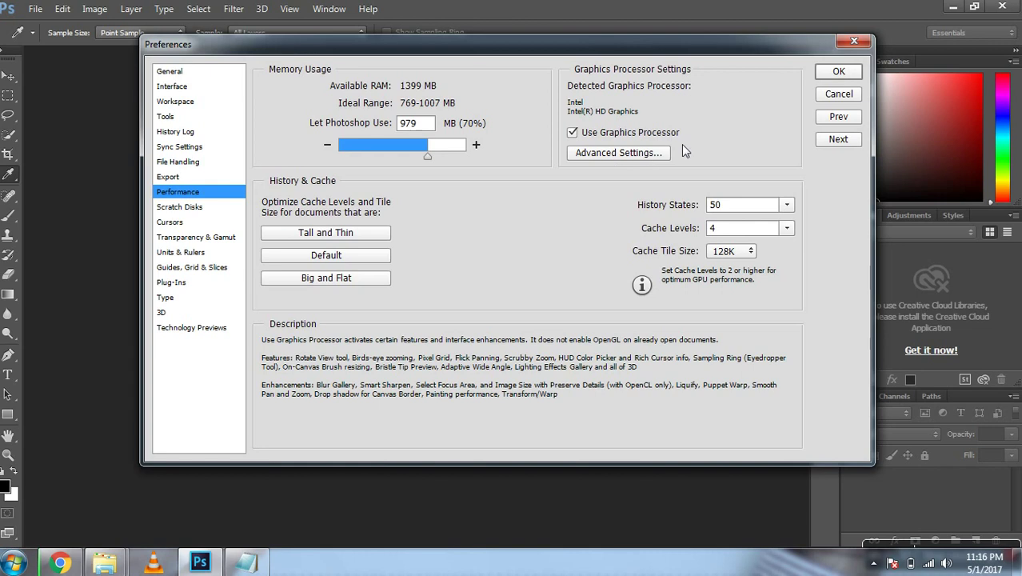
left_click(573, 132)
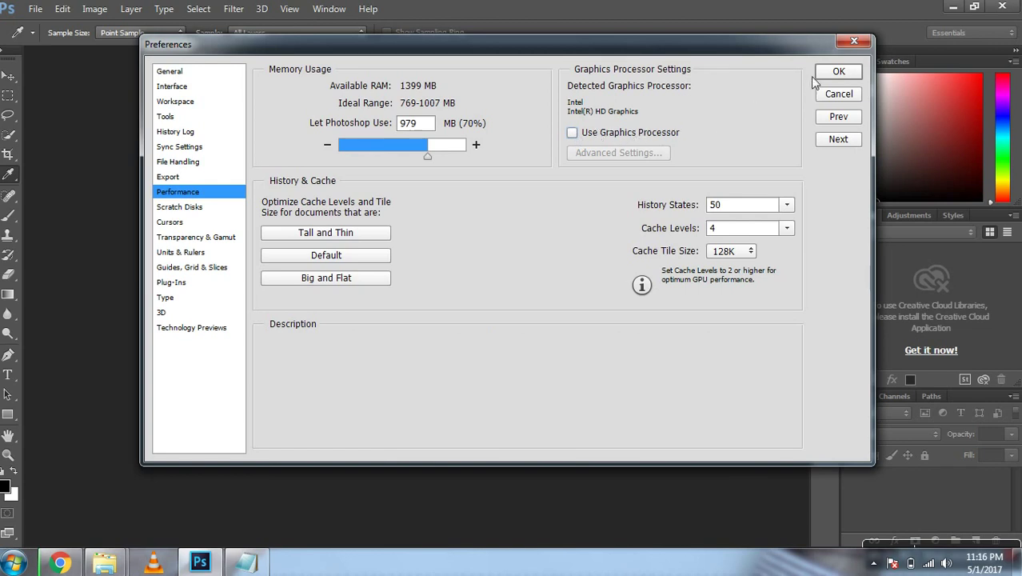
left_click(839, 71)
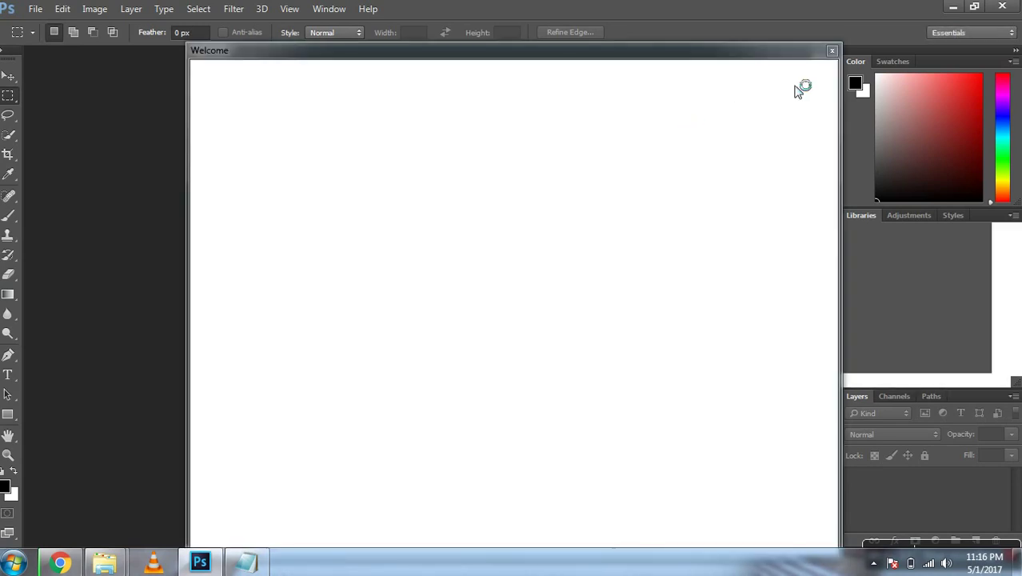
- Close the Welcome window, then create a 1280 by 799 Untitled-1 document with Ctrl+N and close it
left_click(833, 51)
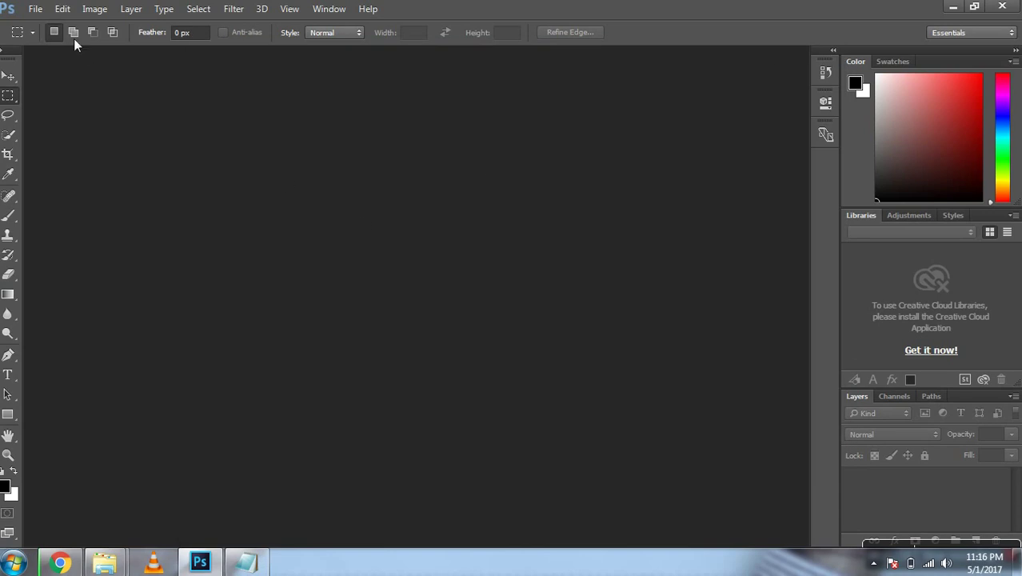
key("ctrl+n")
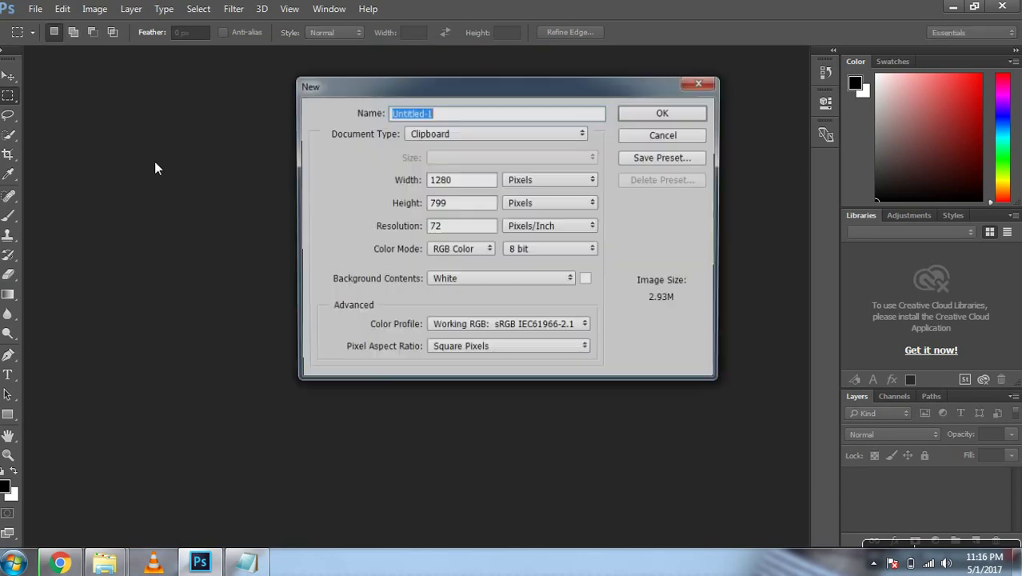
left_click(666, 116)
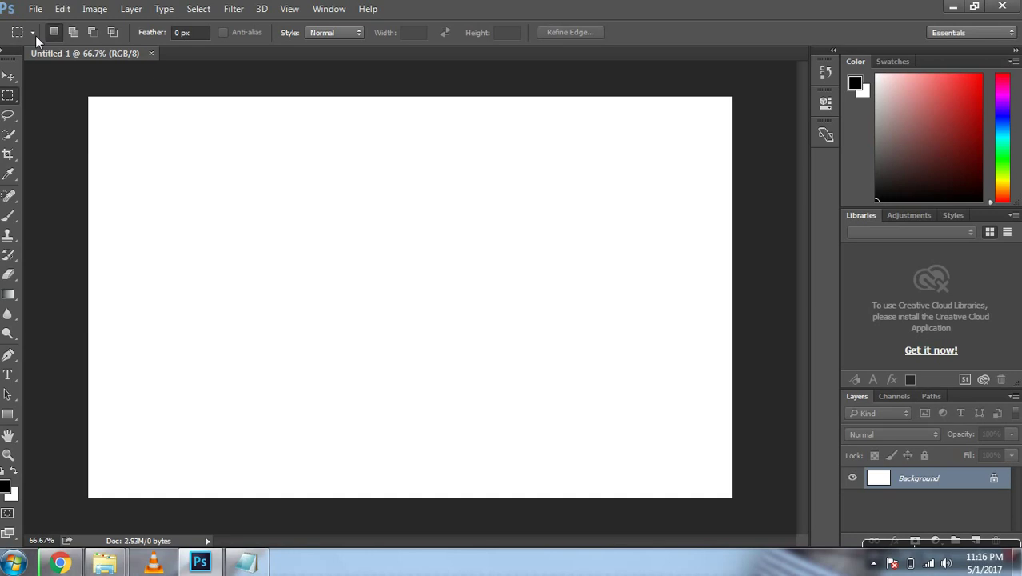
left_click(152, 54)
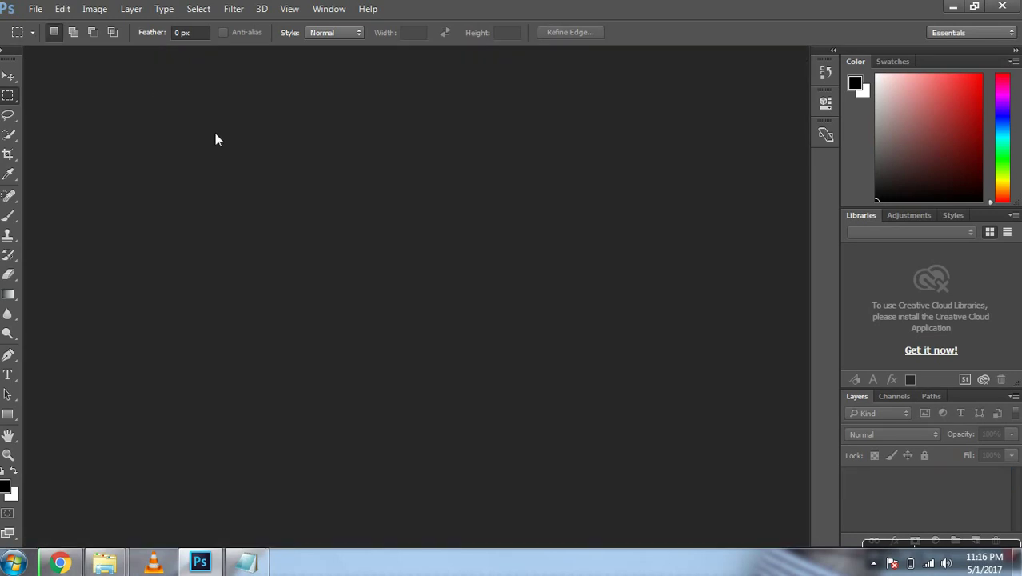
- Open angel-guardian-angel-wing-satisfied-160782.jpeg from D:\IMAGES\New folder using File > Open As
left_click(33, 11)
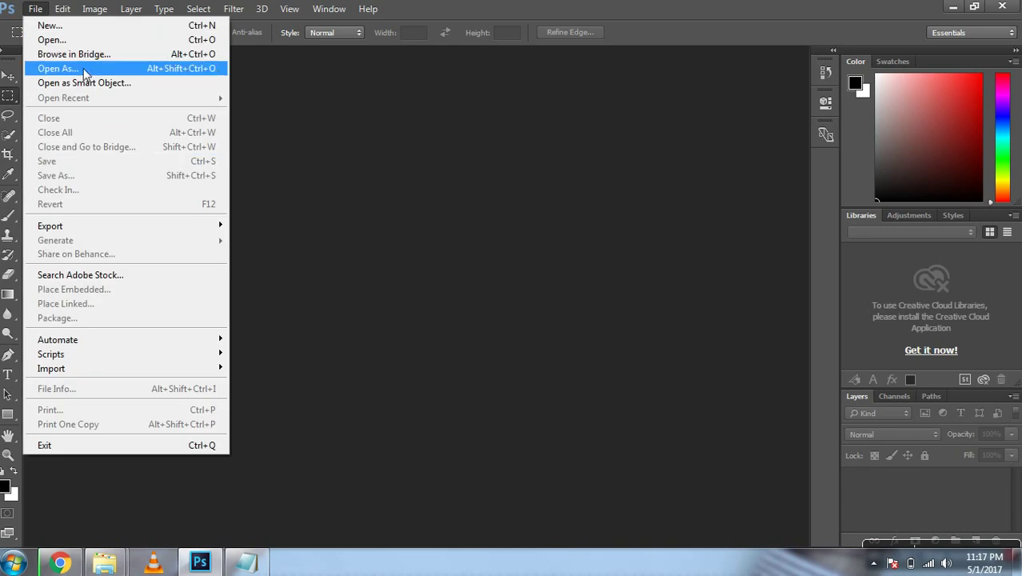
left_click(74, 40)
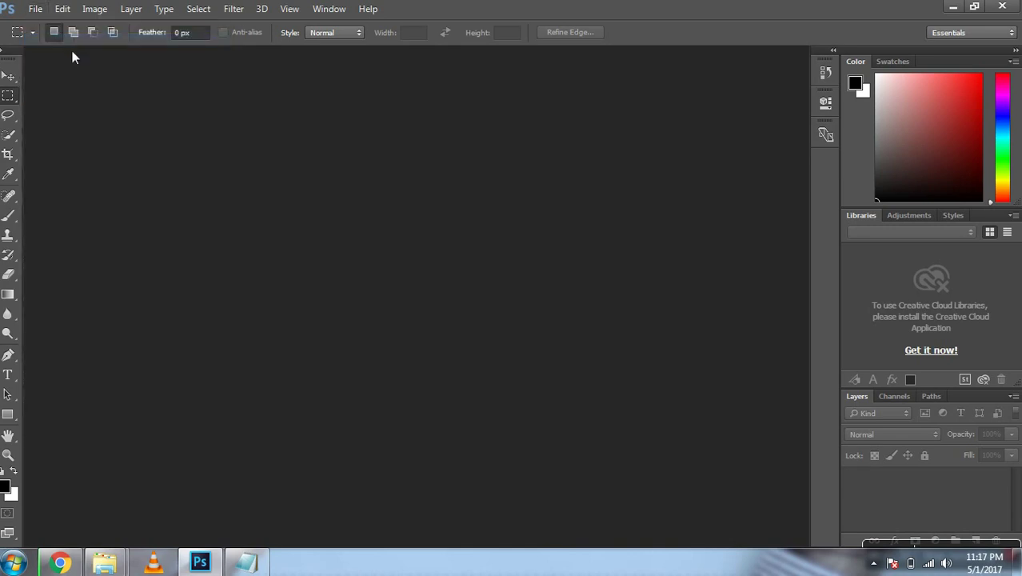
left_click(49, 293)
double_click(286, 120)
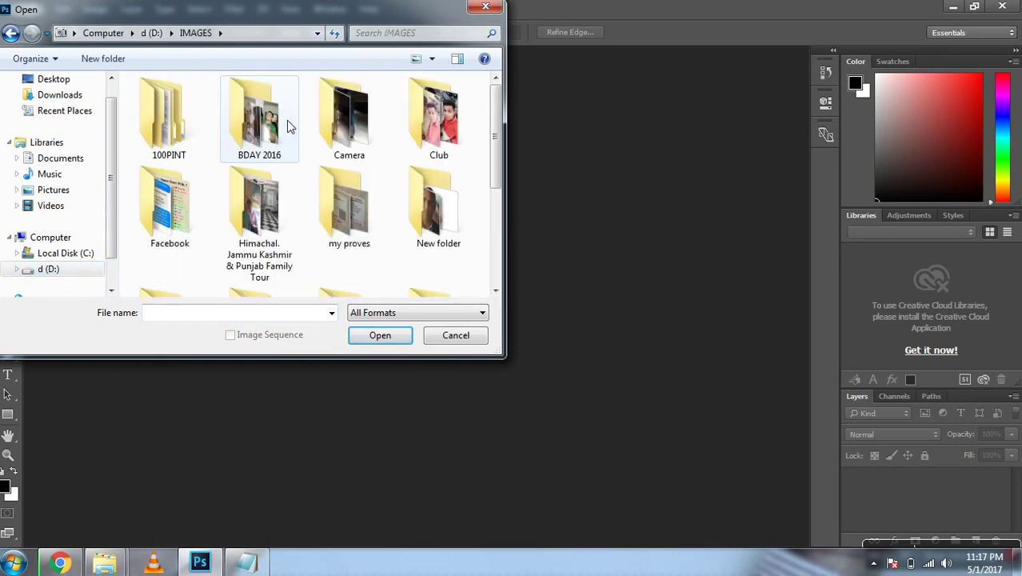
double_click(452, 231)
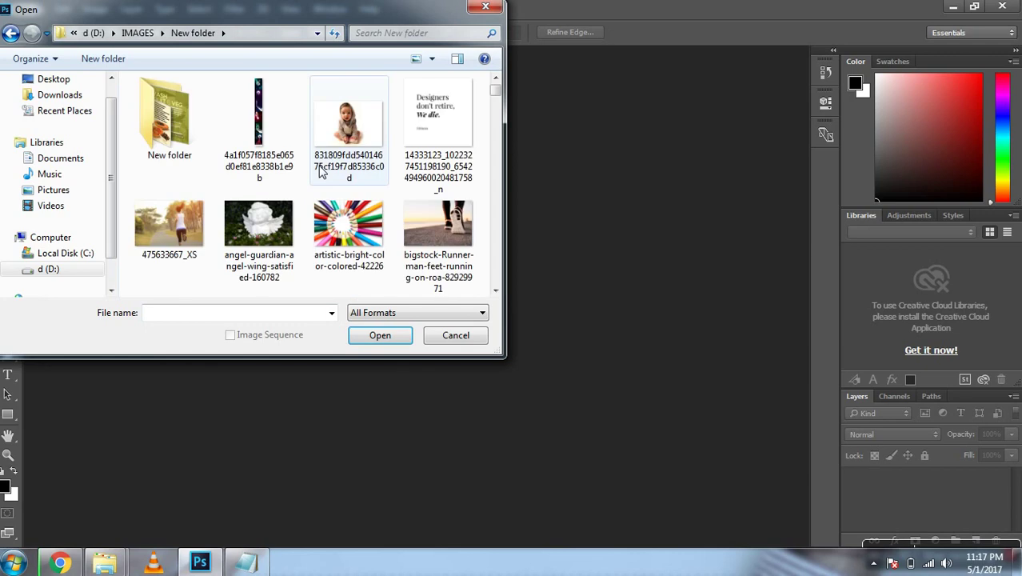
double_click(245, 236)
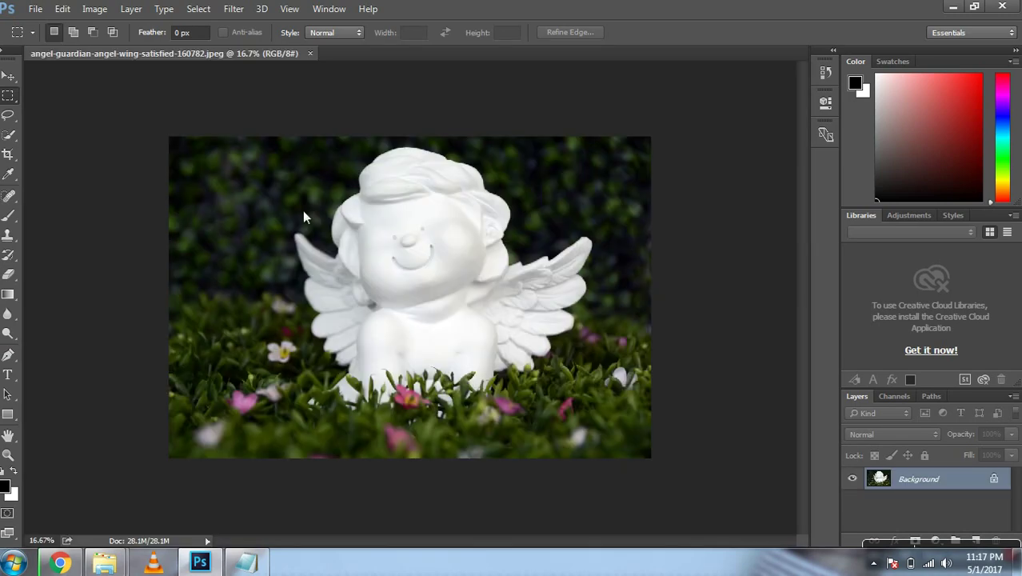
- Select the Move tool, dismiss the tool flyout, and close the angel guardian image
left_click(9, 76)
left_click(360, 200)
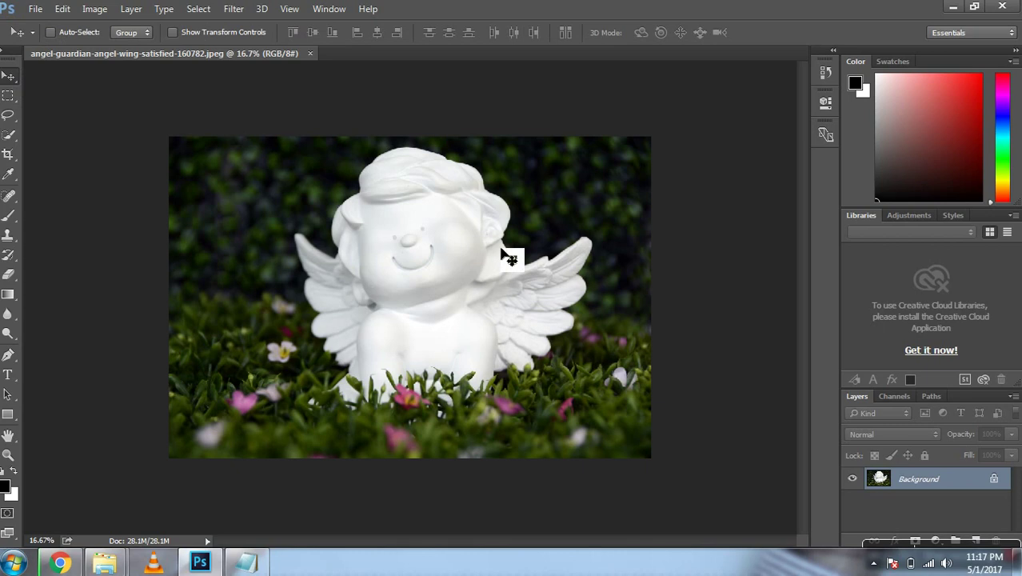
left_click(311, 53)
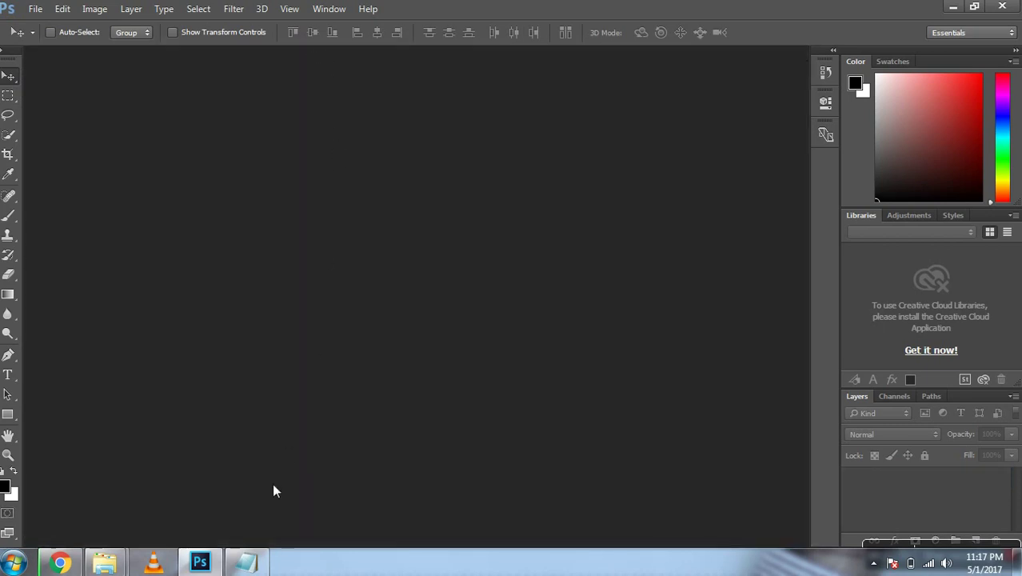
- Move the Notepad note in front of Photoshop and delete the stray 'd' so it ends '....:)'
left_click(255, 560)
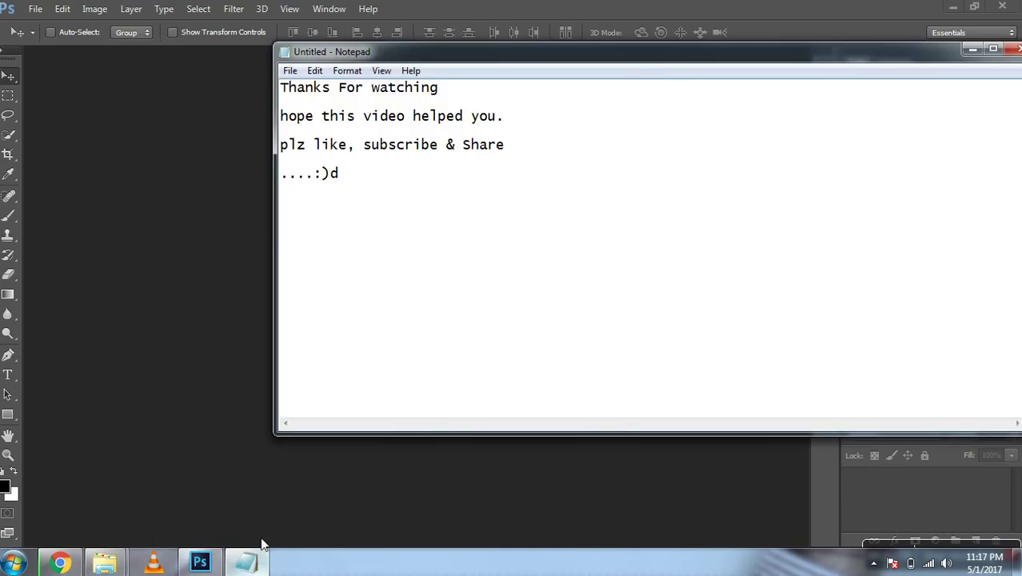
left_click_drag(456, 59, 355, 67)
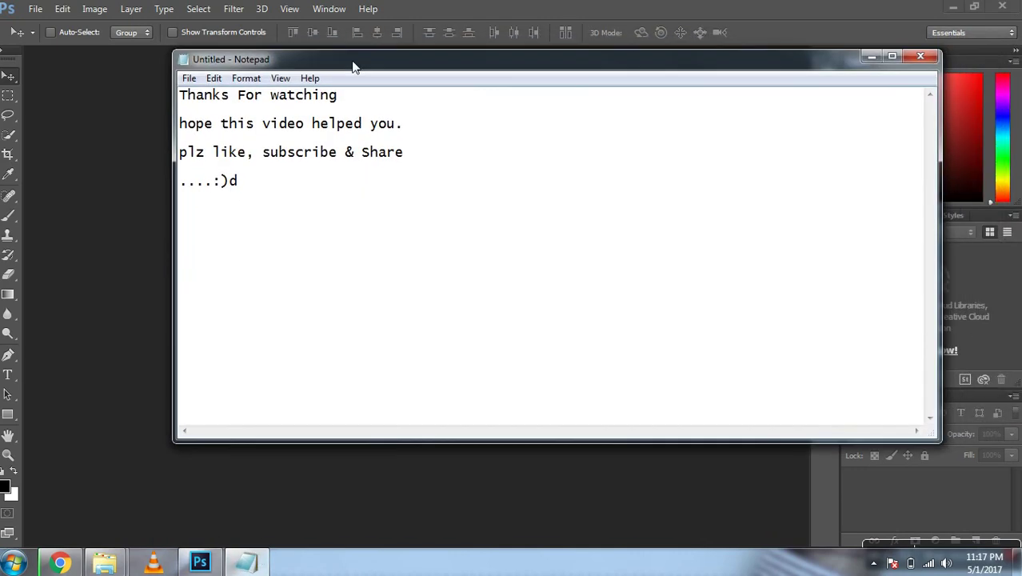
key("BackSpace")
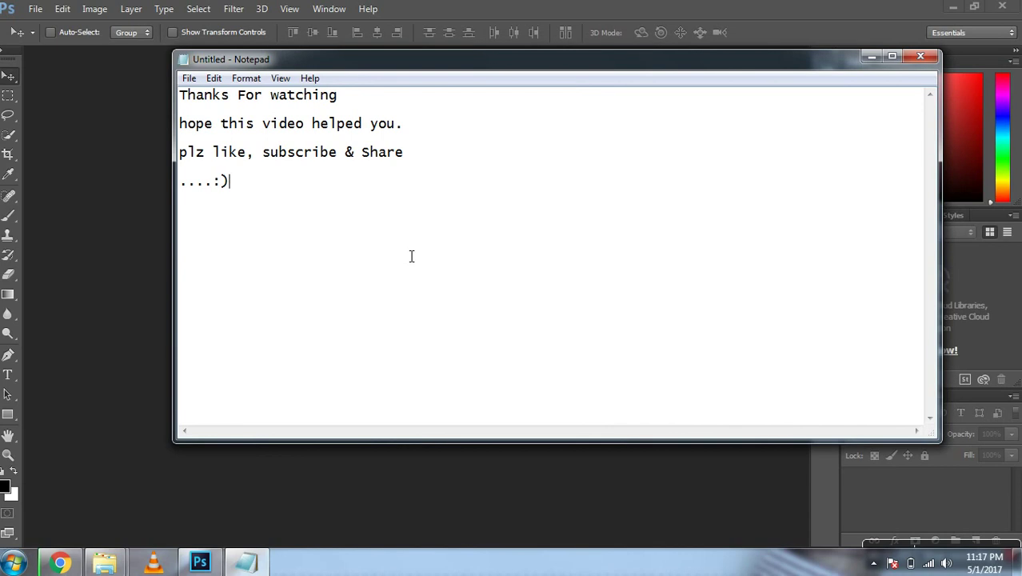